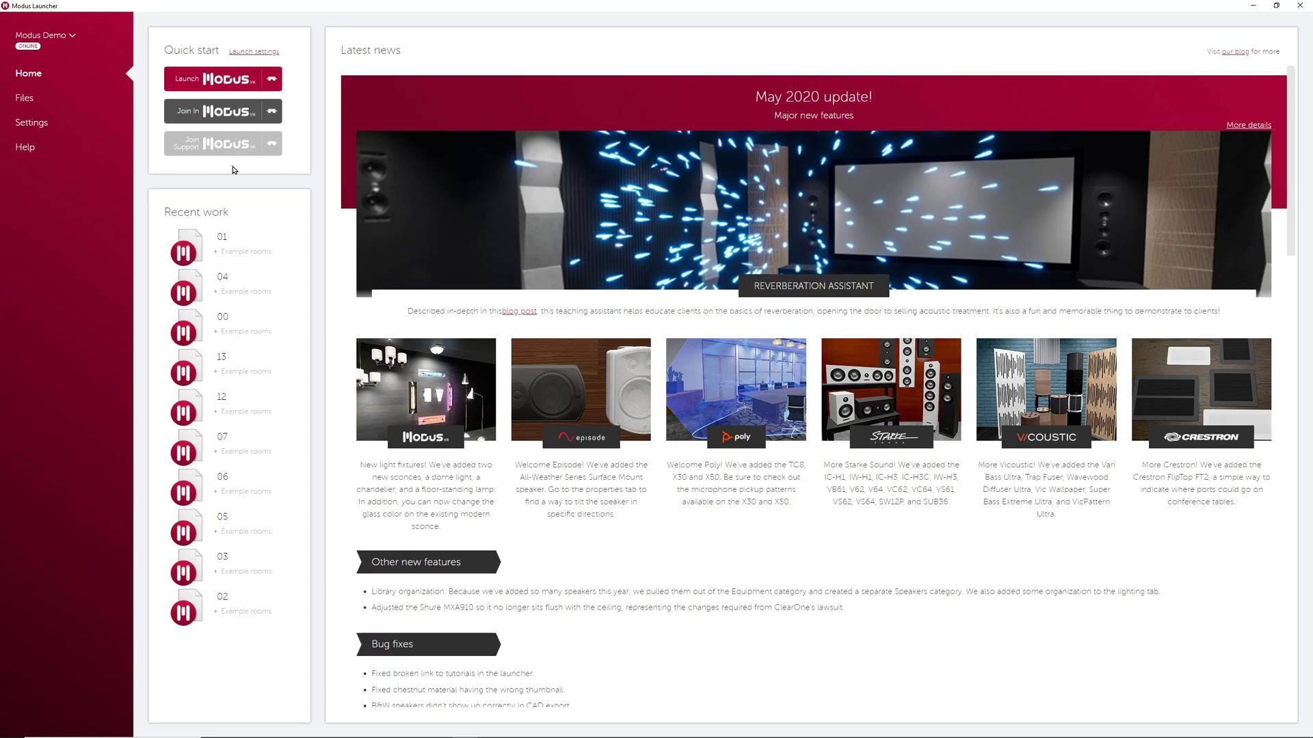
- View the account options and close them again
{"action": "left_click", "coordinate": [68, 37]}
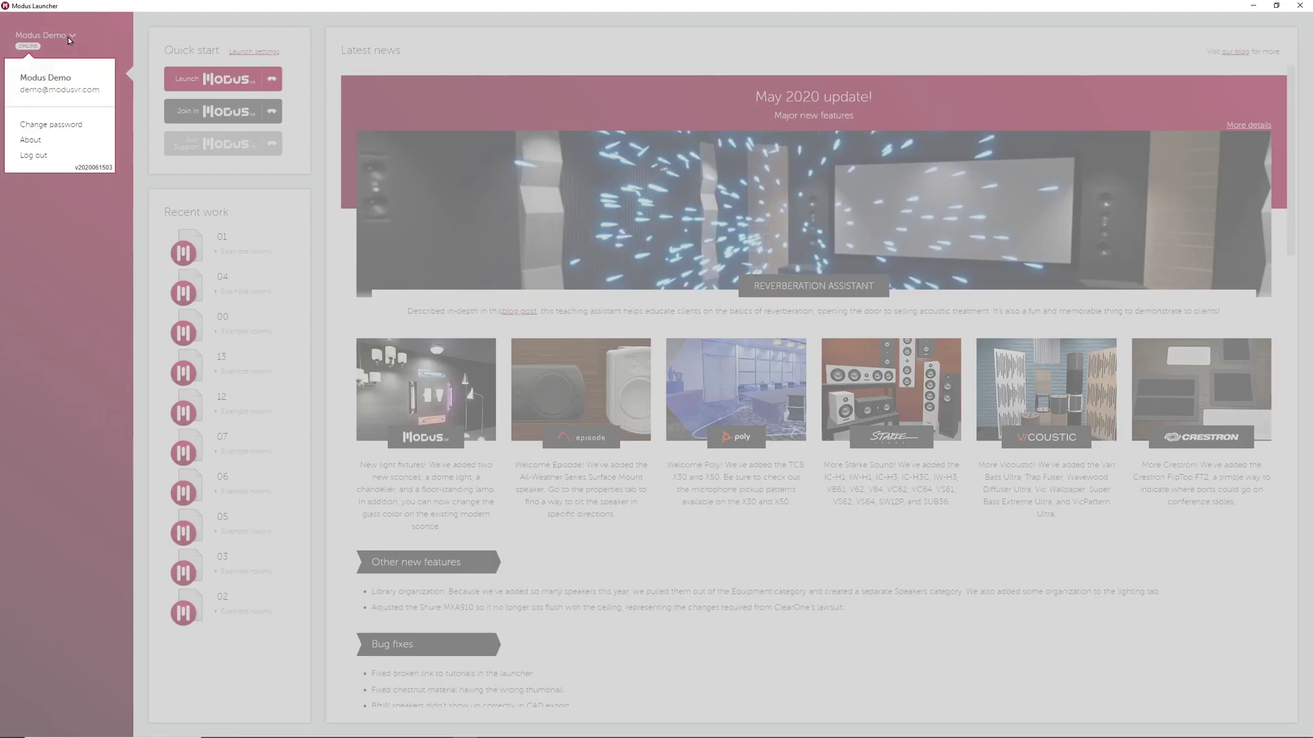
{"action": "left_click", "coordinate": [118, 178]}
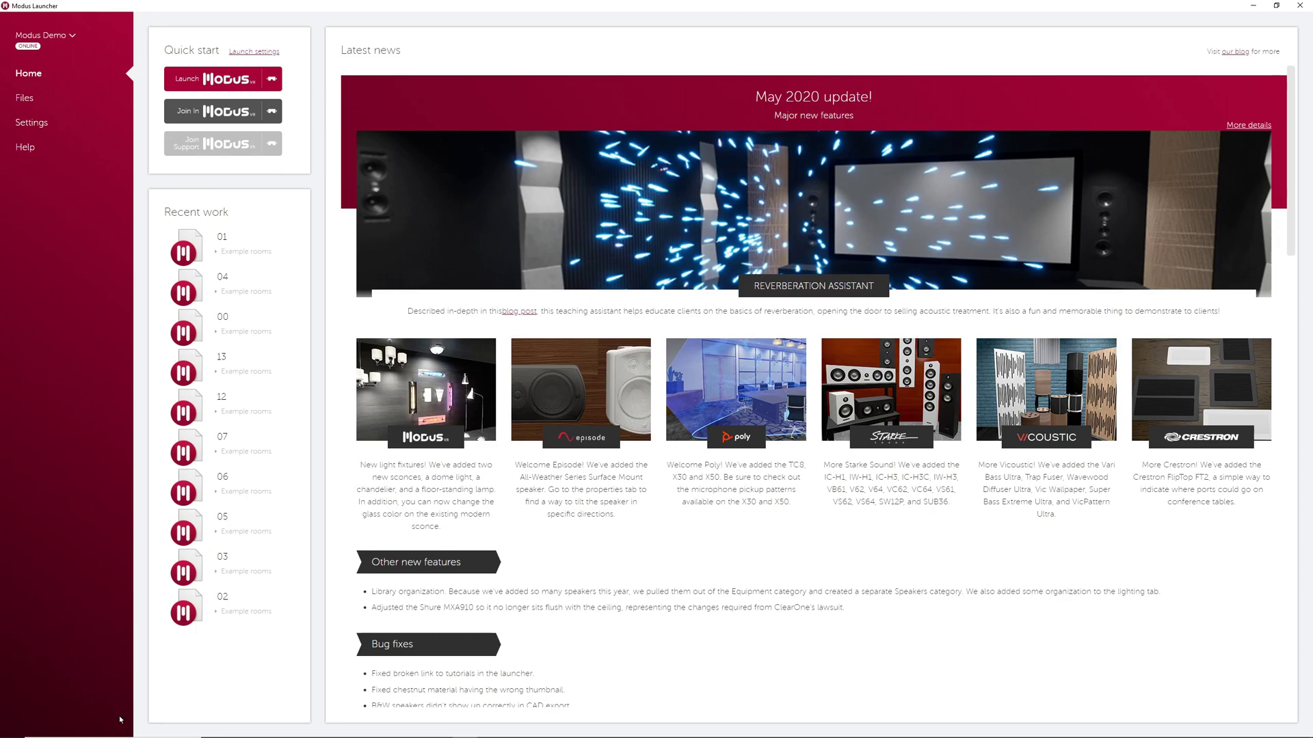
- Toggle the Start with restricted controls option in the VR launch settings and close them
{"action": "left_click", "coordinate": [278, 55]}
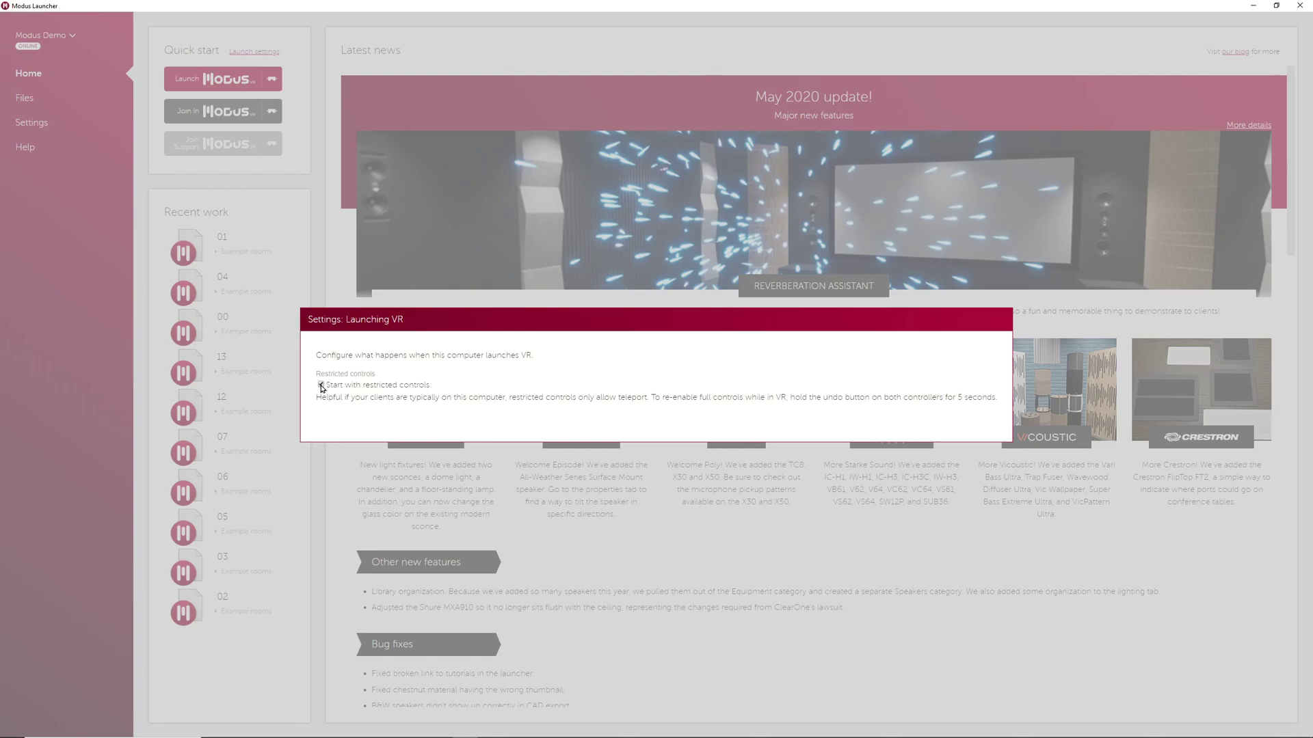
{"action": "left_click", "coordinate": [321, 385]}
{"action": "left_click", "coordinate": [636, 463]}
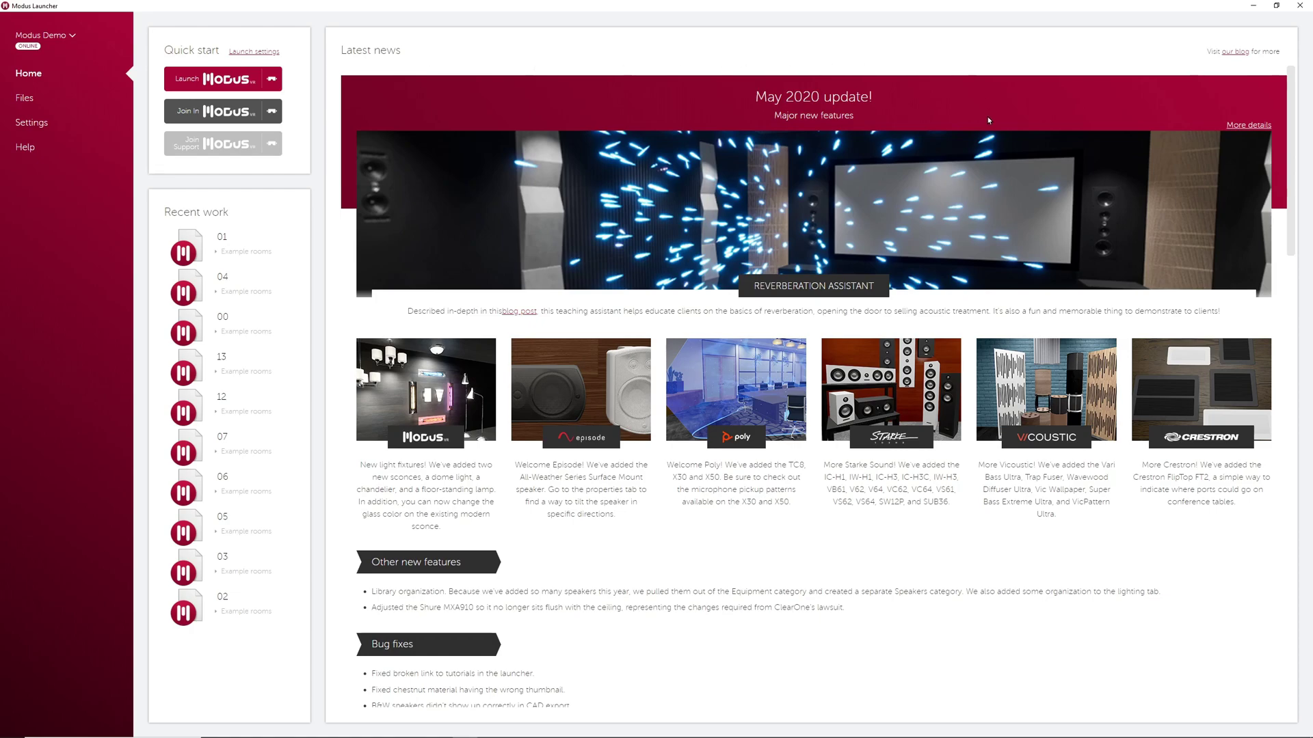
- Look through the latest news down to the April 2020 update and return to the May 2020 update
{"action": "scroll", "coordinate": [987, 116], "scroll_direction": "down", "scroll_amount": 3}
{"action": "scroll", "coordinate": [1002, 272], "scroll_direction": "down", "scroll_amount": 5}
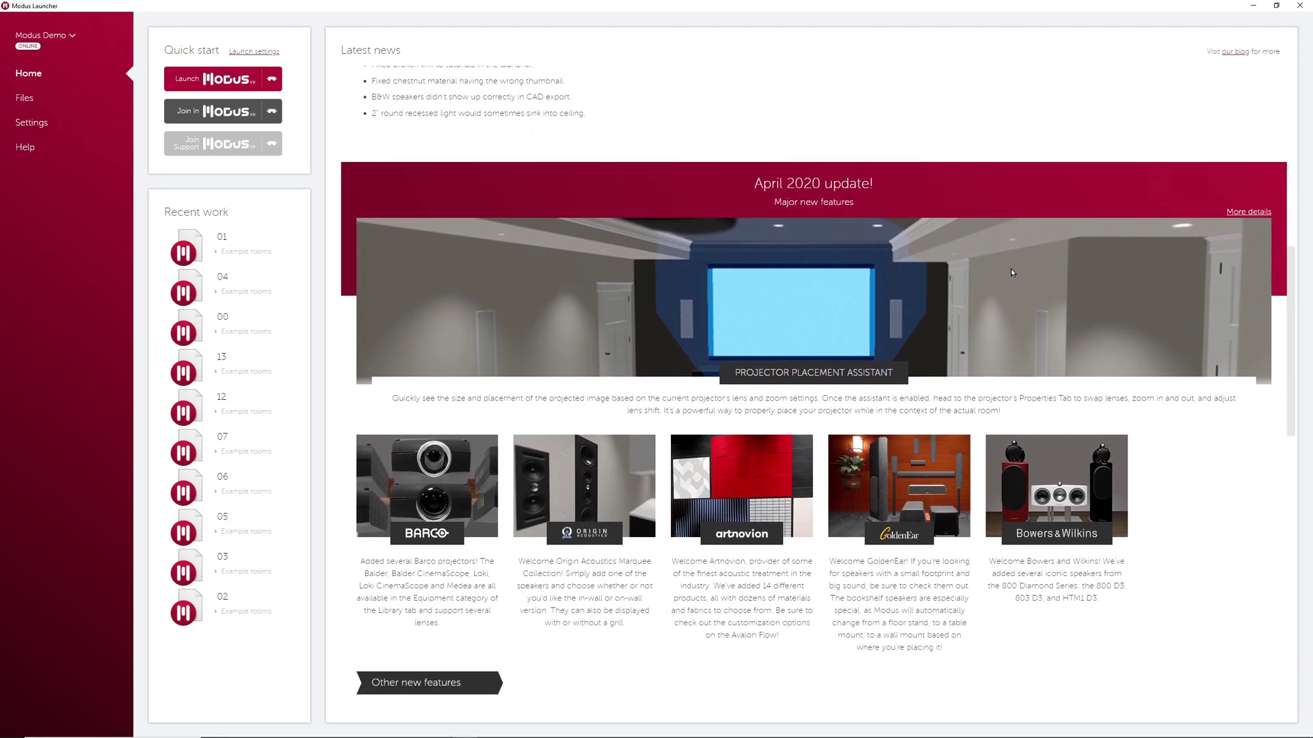
{"action": "scroll", "coordinate": [1068, 266], "scroll_direction": "up", "scroll_amount": 8}
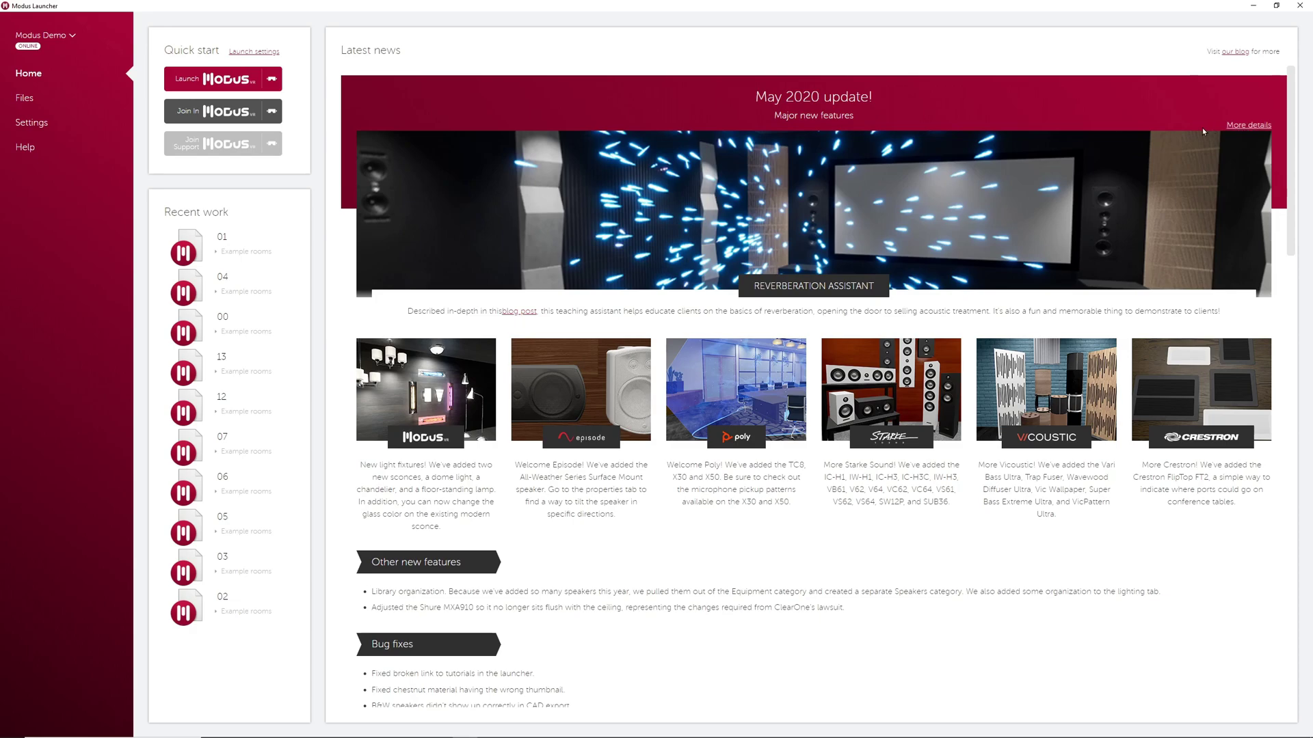
- Open the Example rooms folder inside Demos in the file manager
{"action": "left_click", "coordinate": [23, 98]}
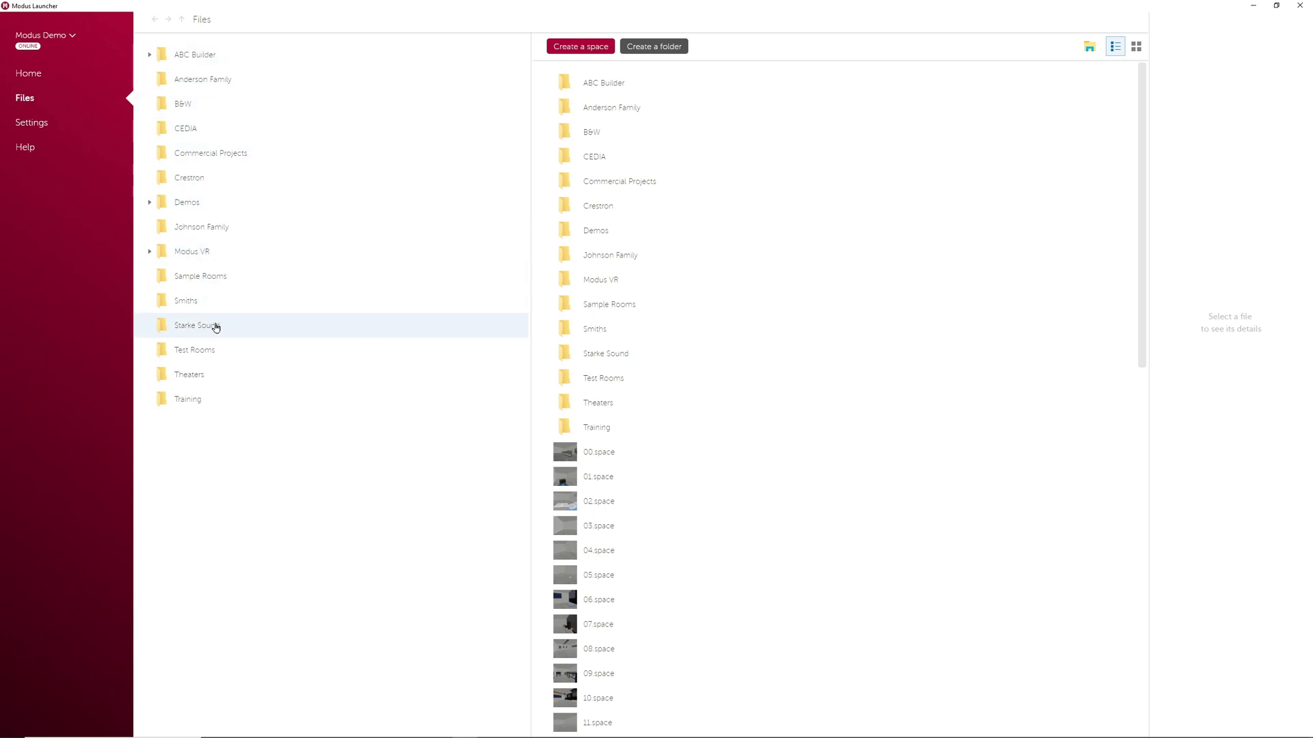
{"action": "left_click", "coordinate": [149, 203]}
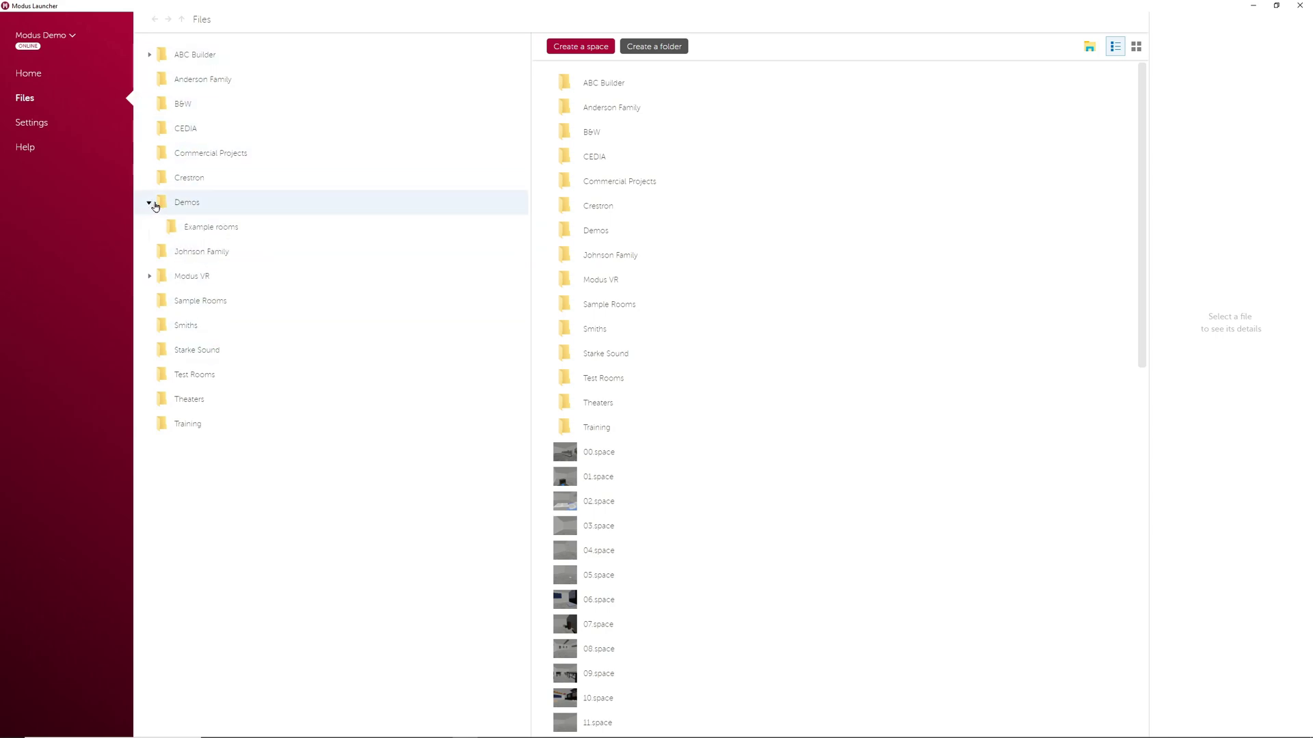
{"action": "left_click", "coordinate": [207, 233]}
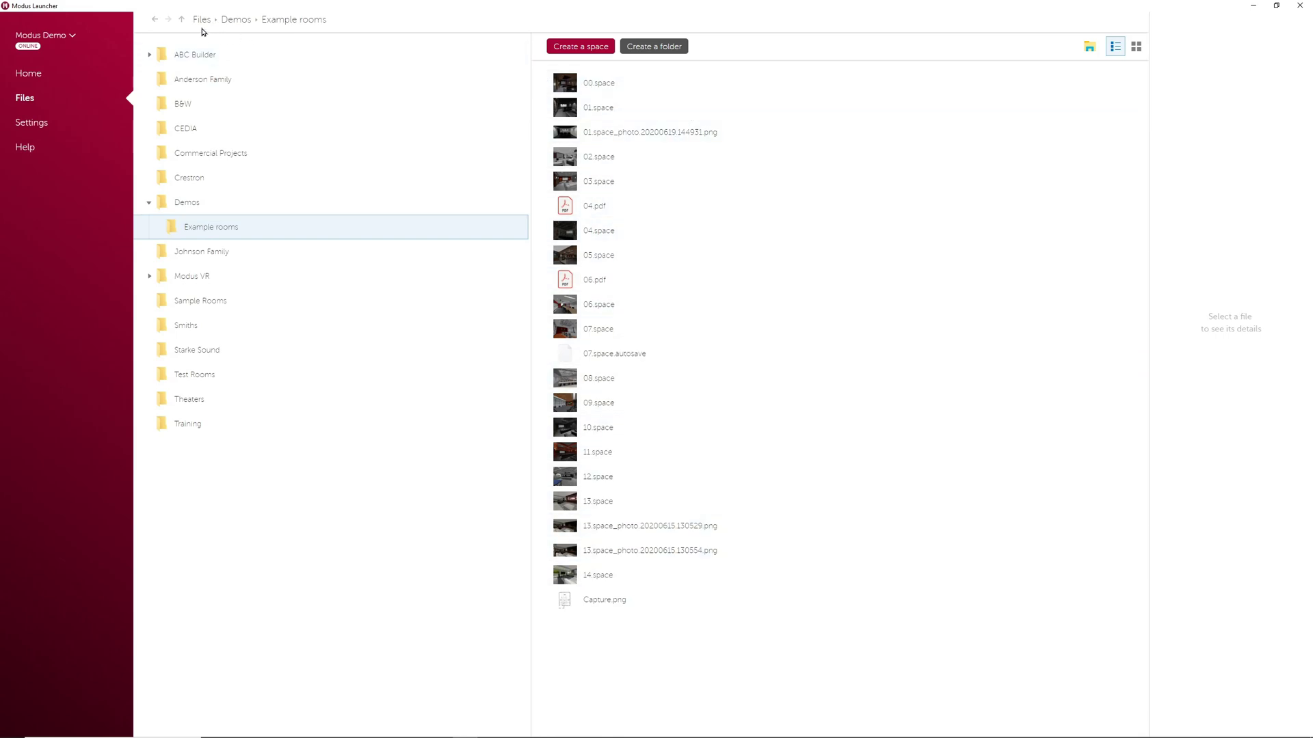
- Try the back, forward and up navigation from Example rooms, and reopen that folder from Demos
{"action": "left_click", "coordinate": [155, 20]}
{"action": "left_click", "coordinate": [168, 21]}
{"action": "left_click", "coordinate": [182, 23]}
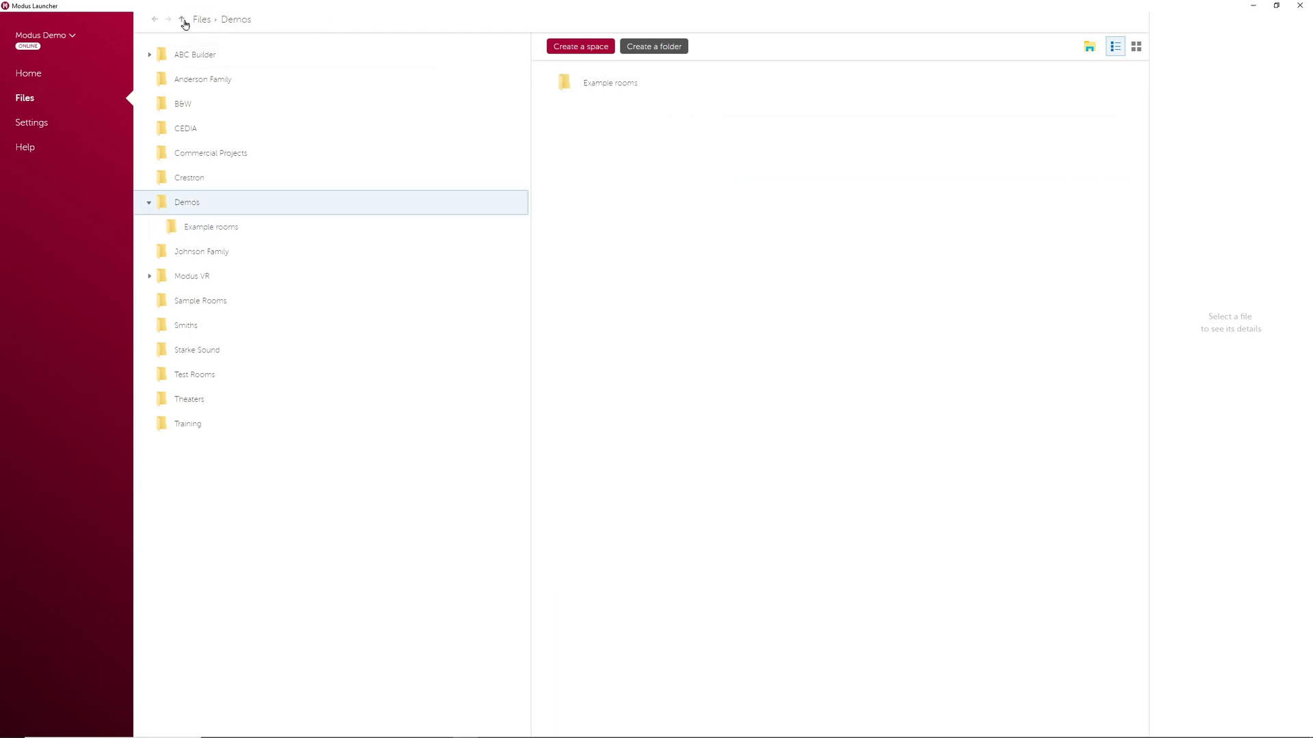
{"action": "left_click", "coordinate": [218, 230]}
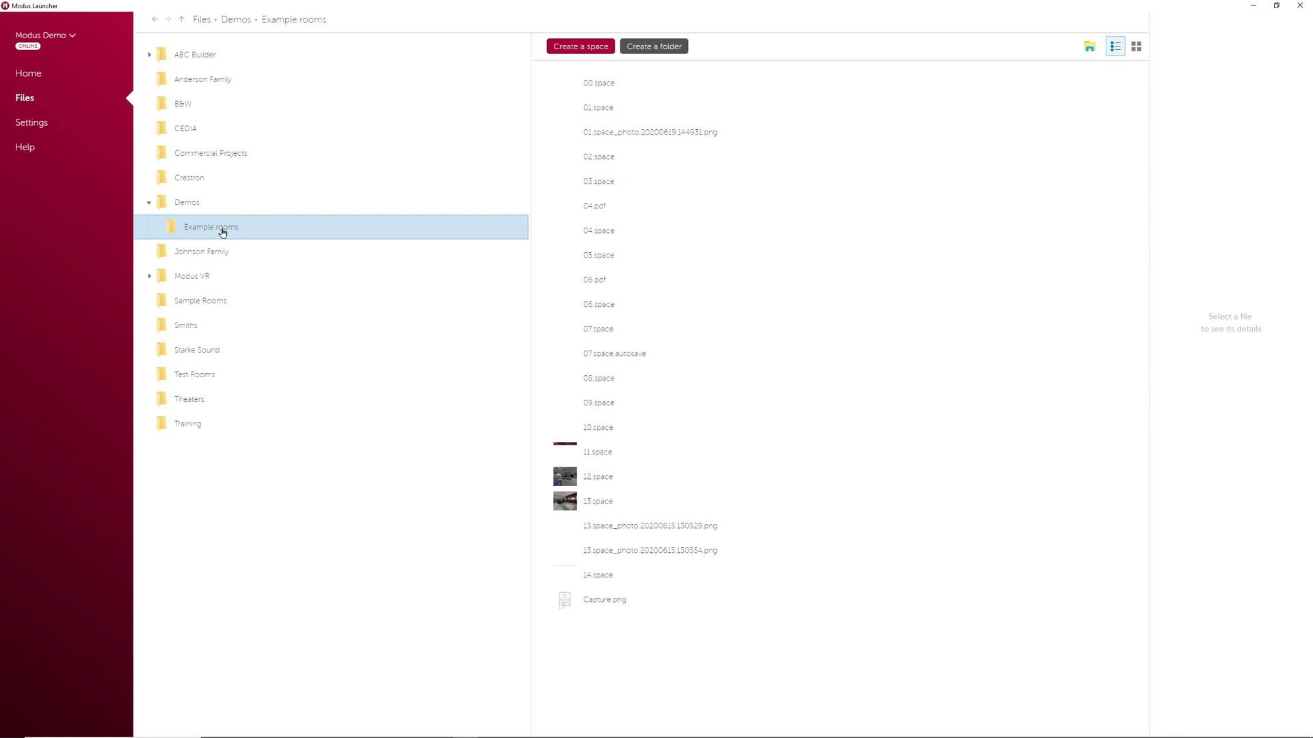
- Show Example rooms in File Explorer, browse from Documents to the demo account's Modus VR folder, and close File Explorer
{"action": "left_click", "coordinate": [1089, 48]}
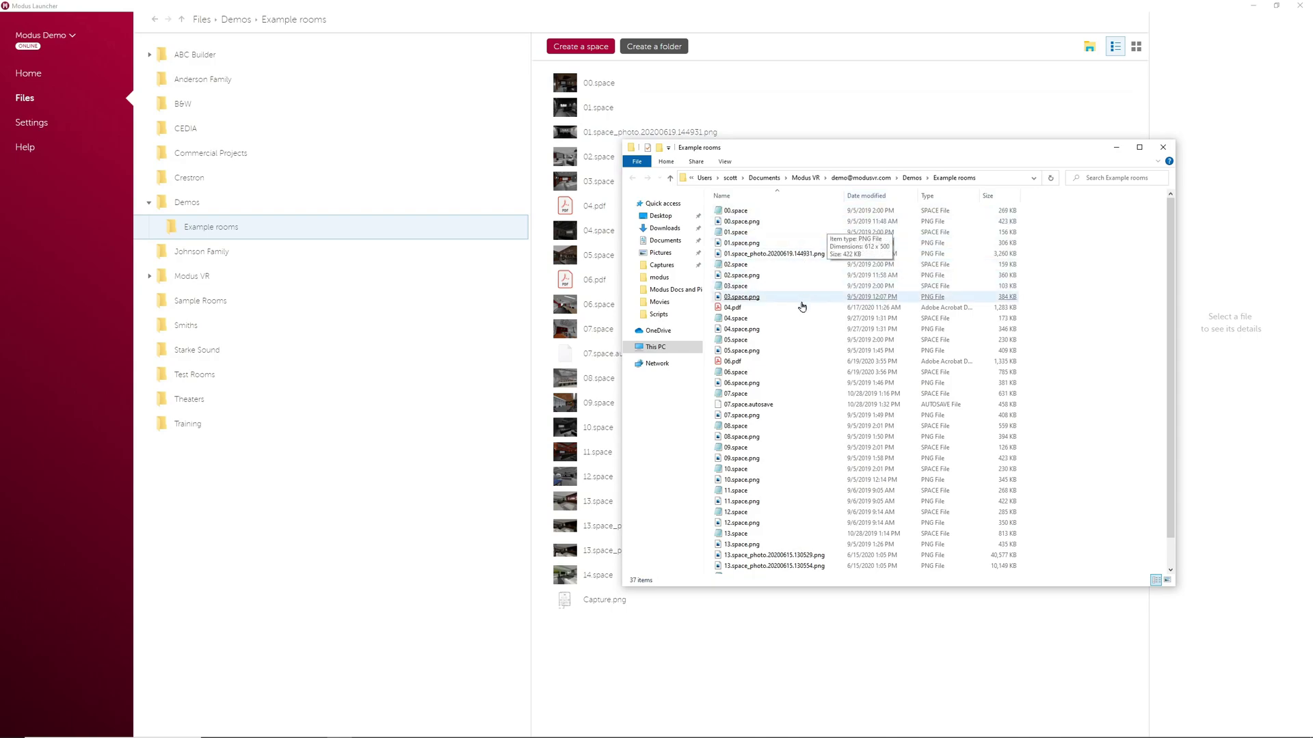
{"action": "left_click", "coordinate": [667, 241]}
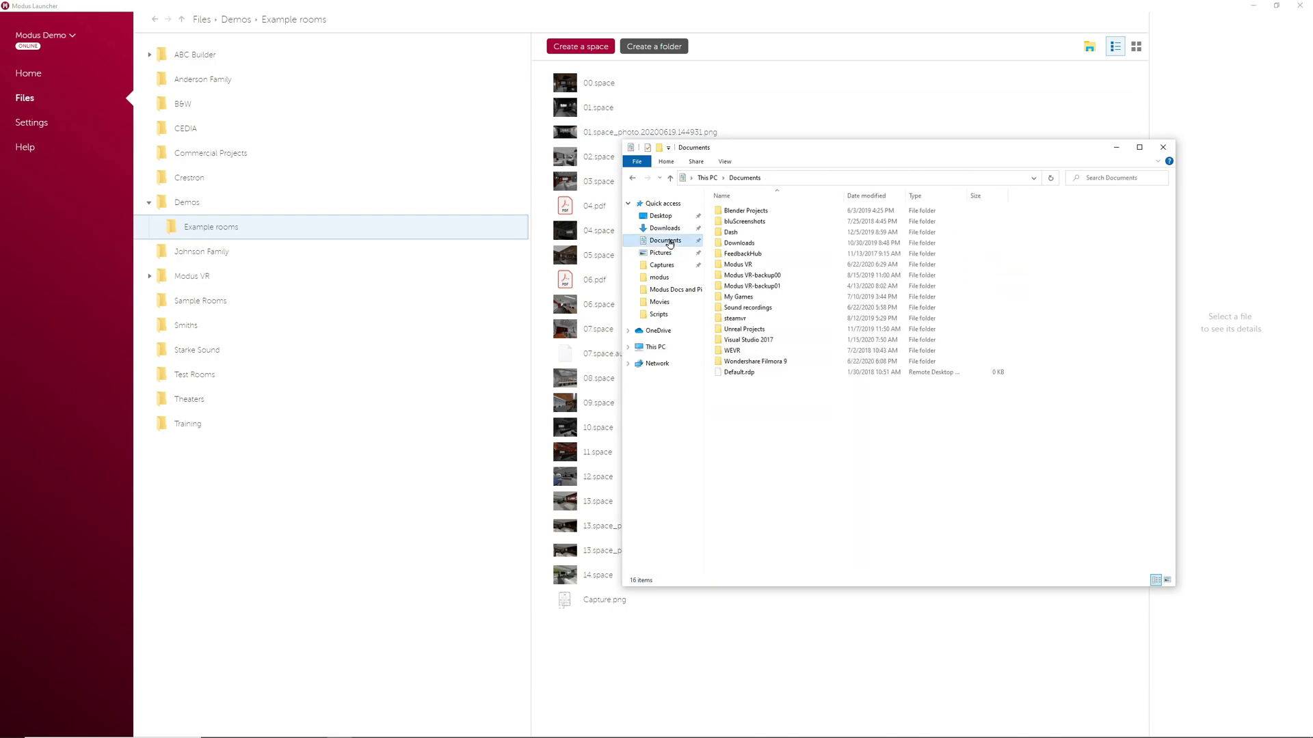
{"action": "double_click", "coordinate": [739, 272]}
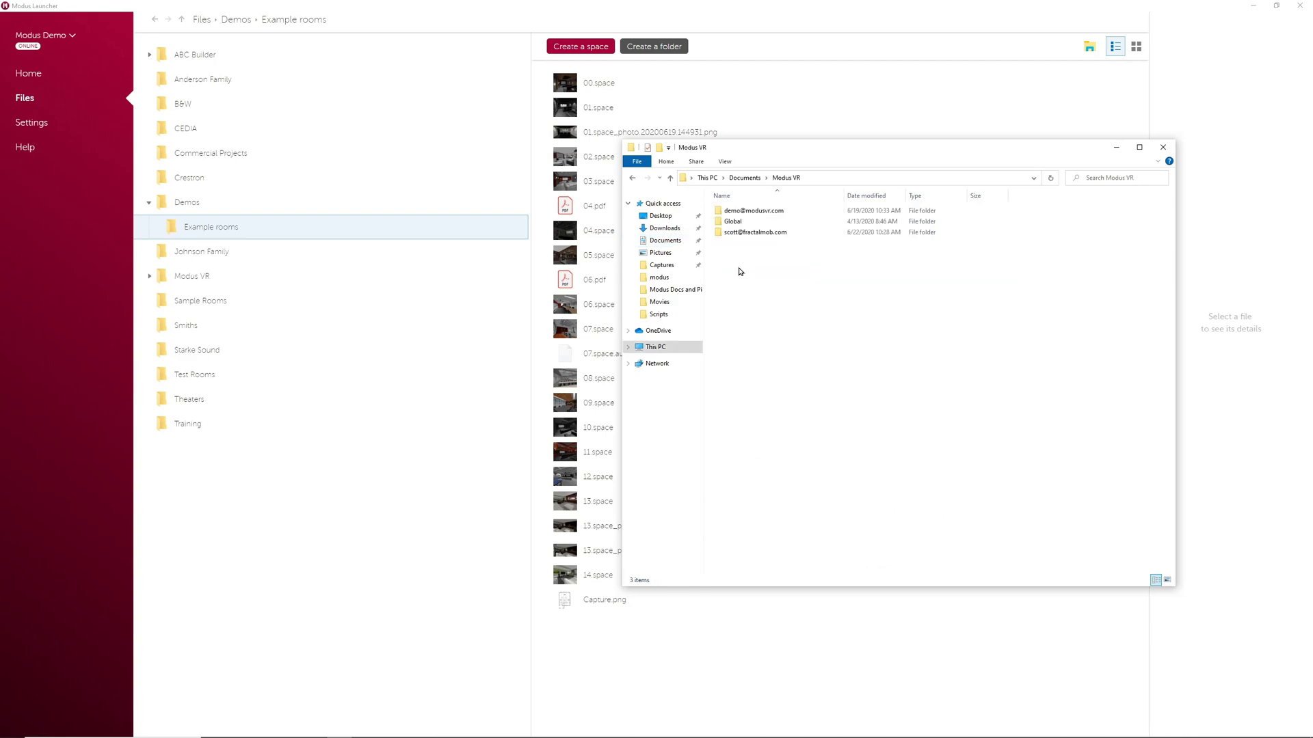
{"action": "double_click", "coordinate": [755, 212]}
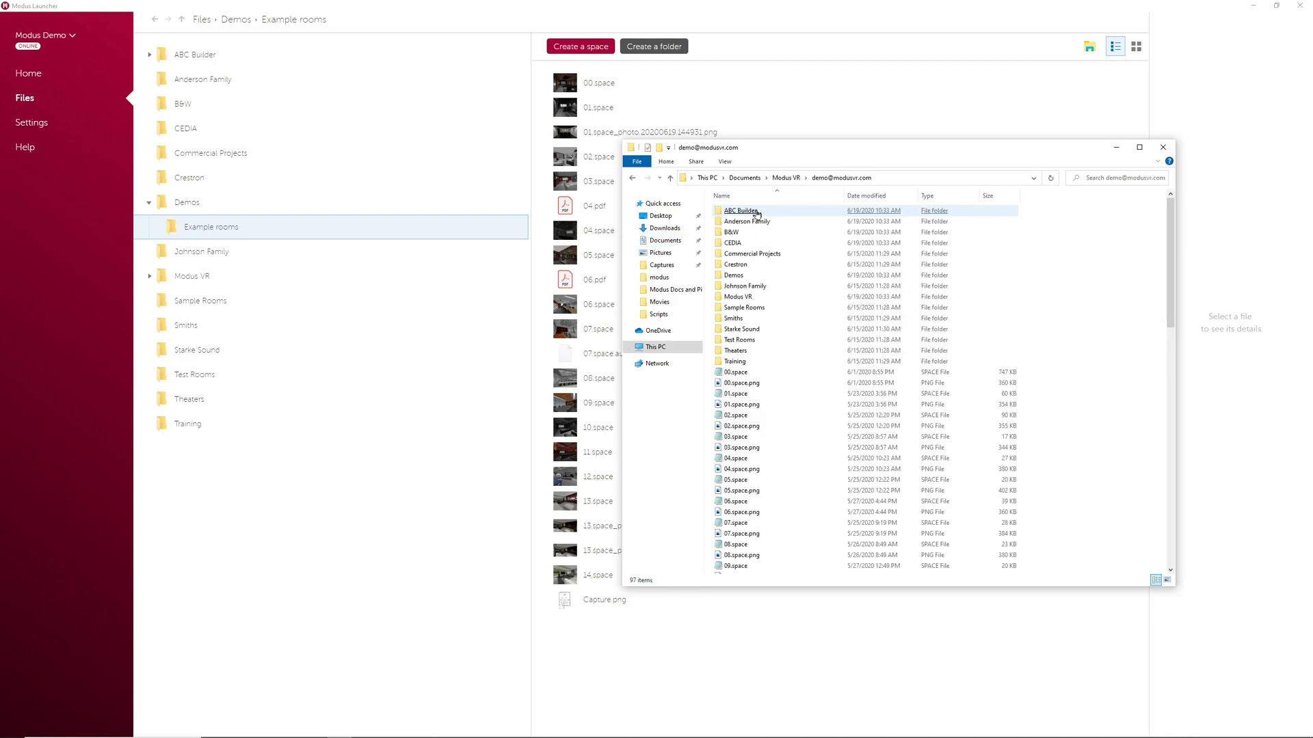
{"action": "left_click", "coordinate": [1163, 148]}
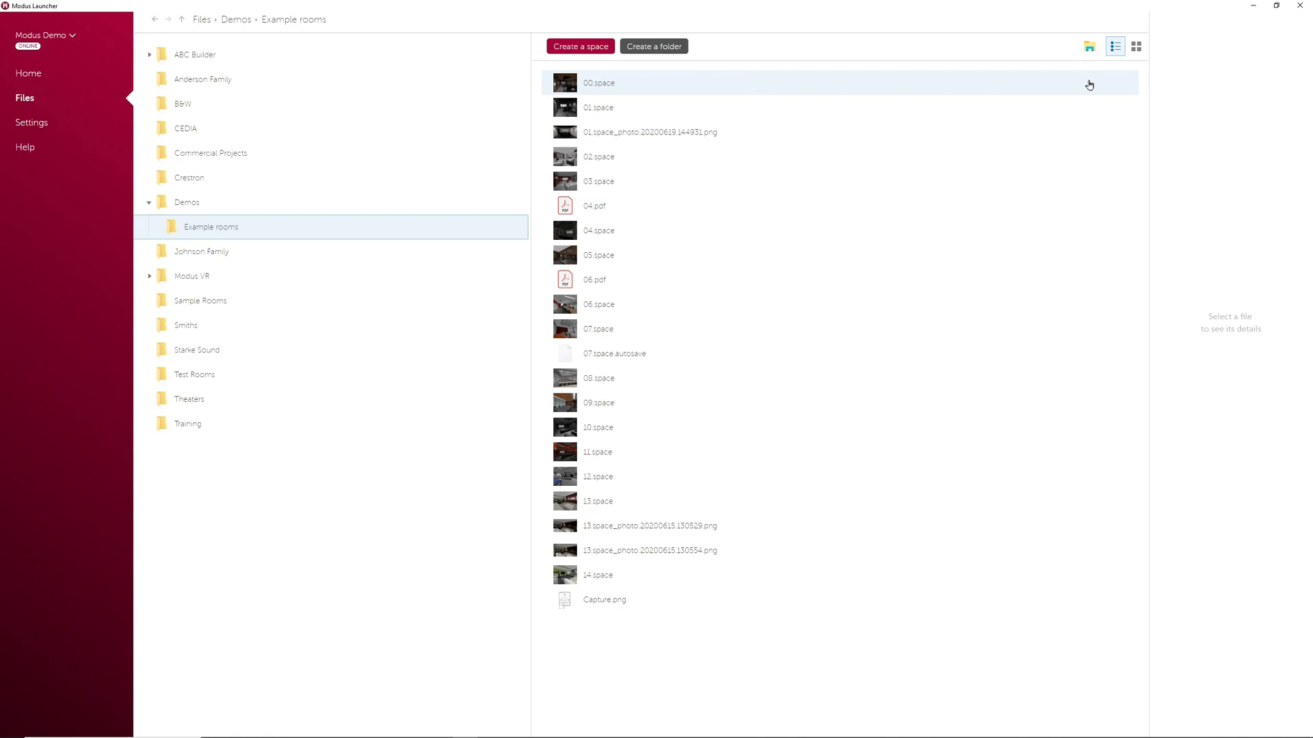
- Compare the grid and list views of Example rooms, and check the file actions offered for 00.space
{"action": "left_click", "coordinate": [1136, 49]}
{"action": "left_click", "coordinate": [1115, 49]}
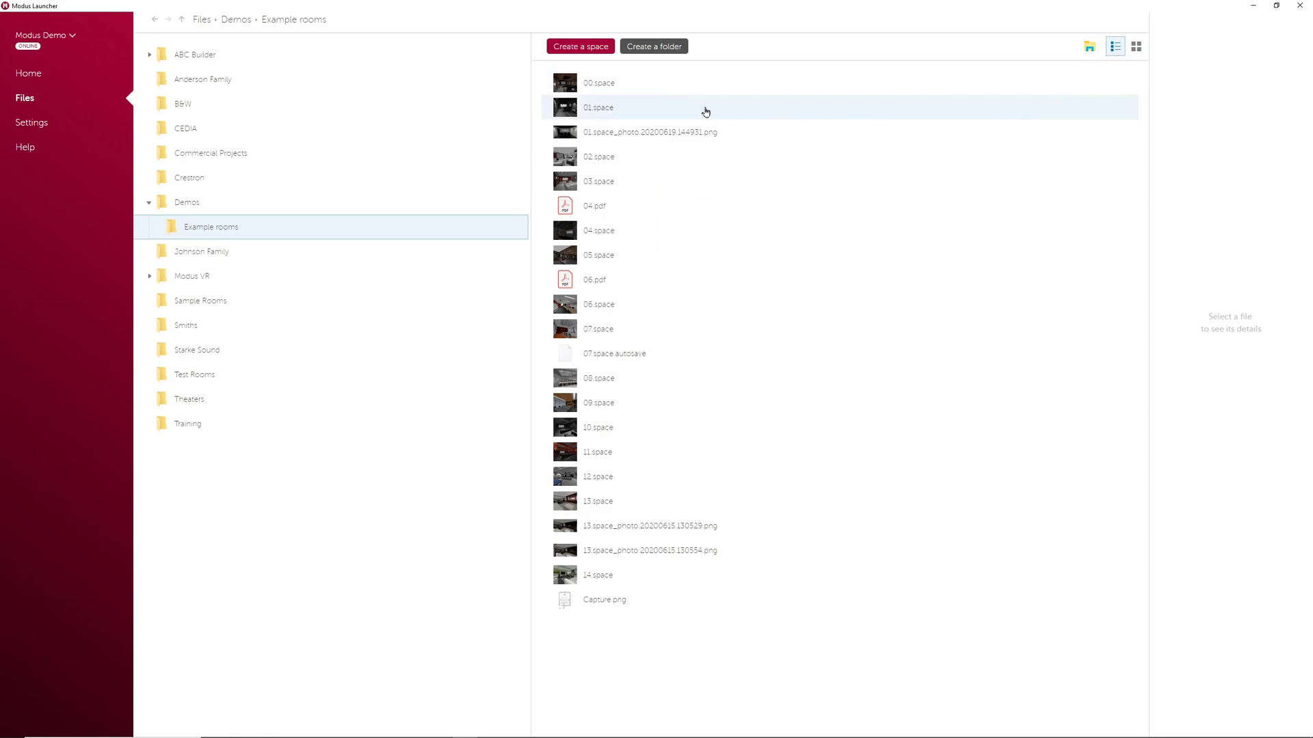
{"action": "right_click", "coordinate": [600, 89]}
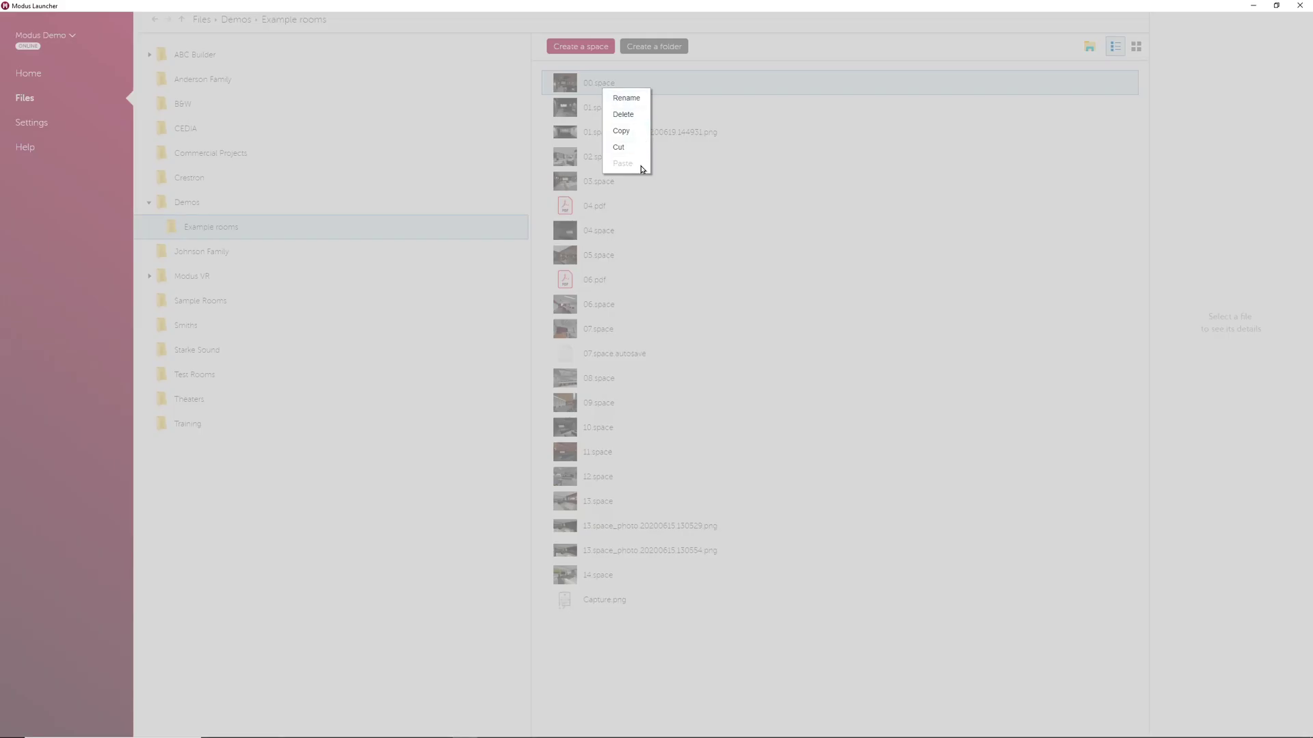
{"action": "left_click", "coordinate": [690, 172]}
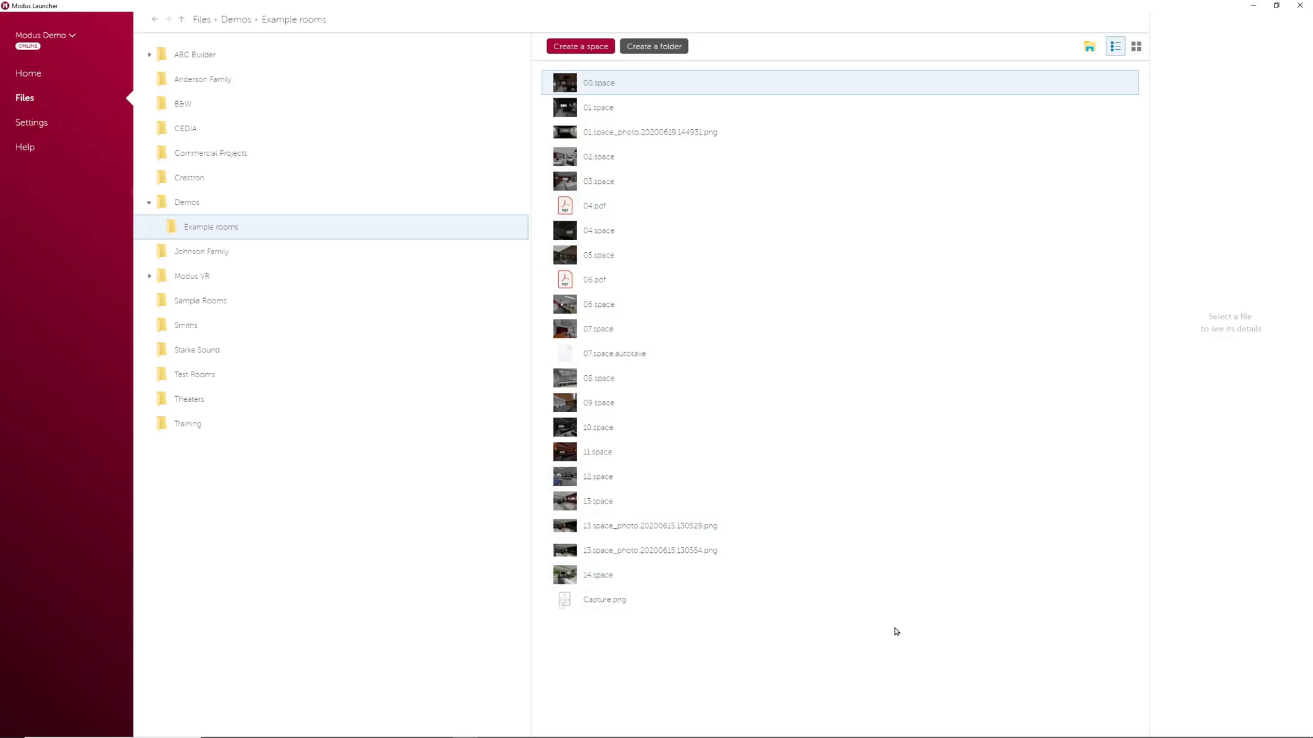
- Select the range of files from 00.space through 05.space, and clear the selection
{"action": "left_click_drag", "start_coordinate": [893, 627], "coordinate": [550, 102]}
{"action": "left_click", "coordinate": [679, 82]}
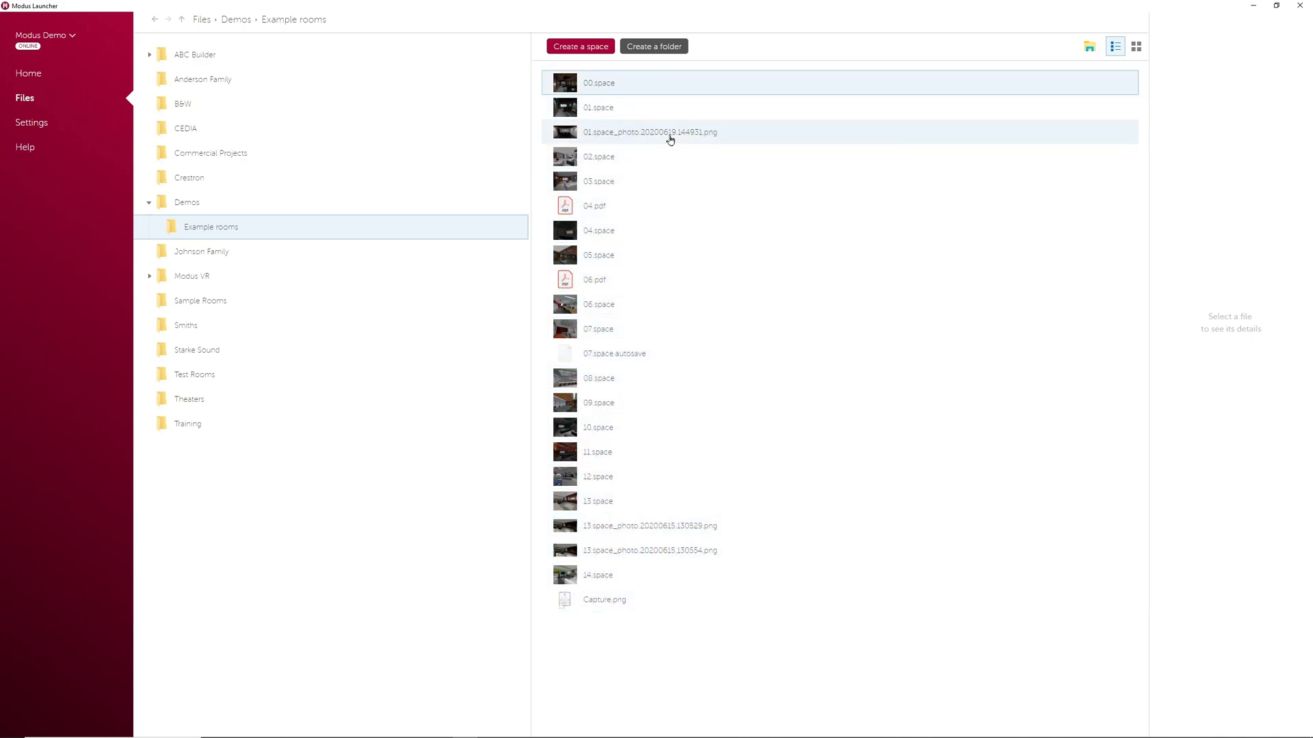
{"action": "left_click", "coordinate": [671, 257], "text": "shift"}
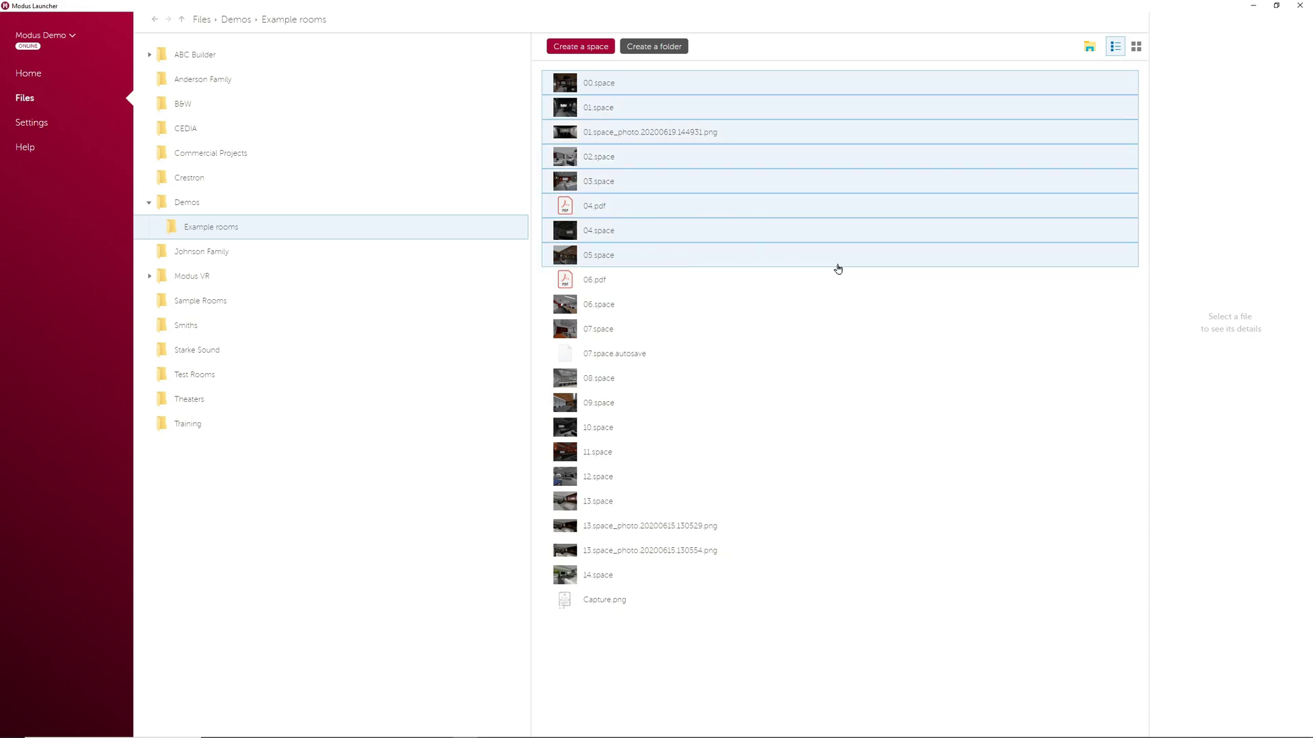
{"action": "left_click", "coordinate": [852, 633]}
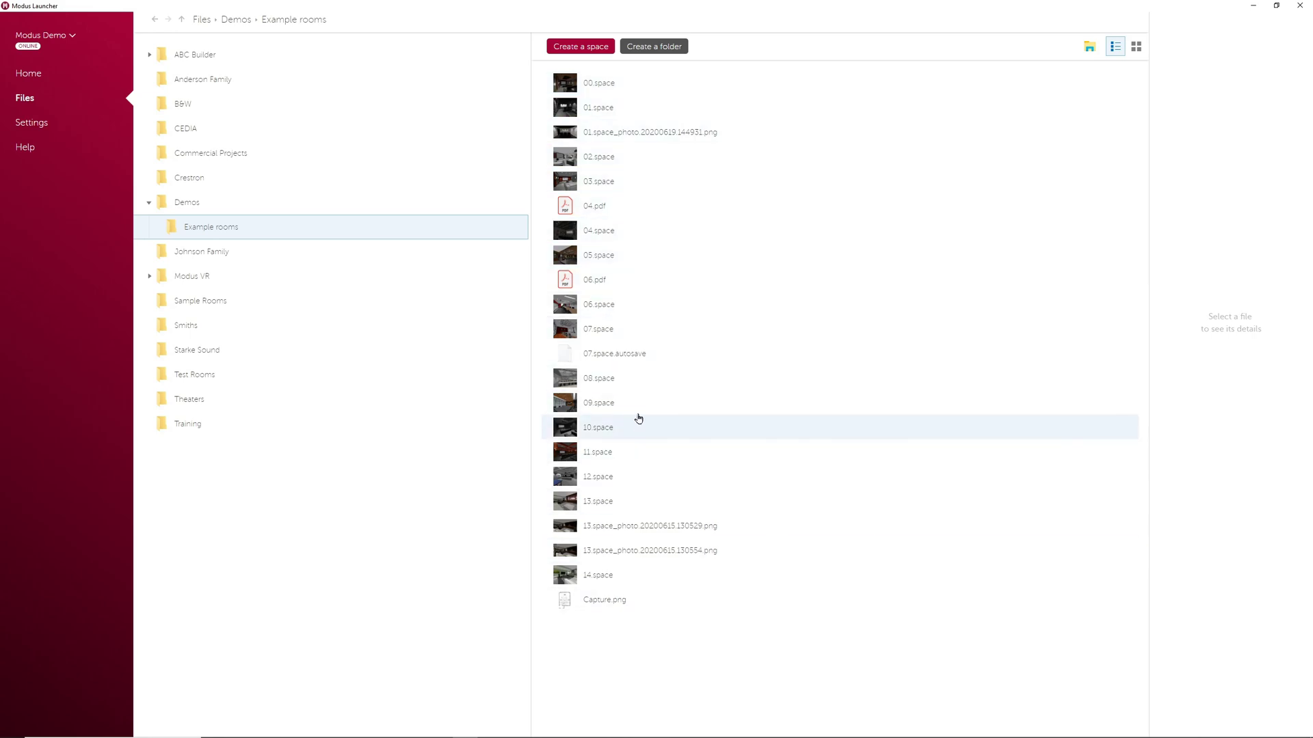
- Select 08.space, 09.space and 12.space together as separate files, and clear the selection
{"action": "left_click", "coordinate": [613, 378]}
{"action": "left_click", "coordinate": [613, 404], "text": "ctrl"}
{"action": "left_click", "coordinate": [623, 478], "text": "ctrl"}
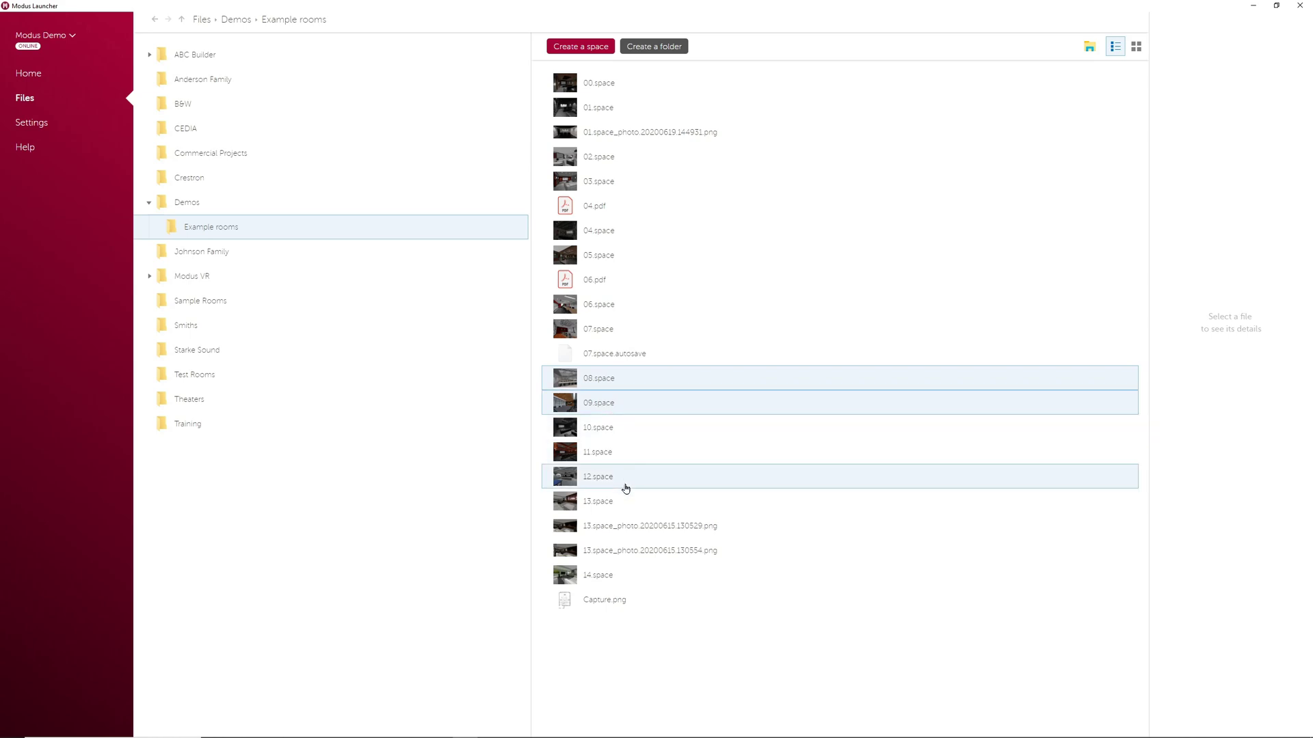
{"action": "left_click", "coordinate": [872, 640]}
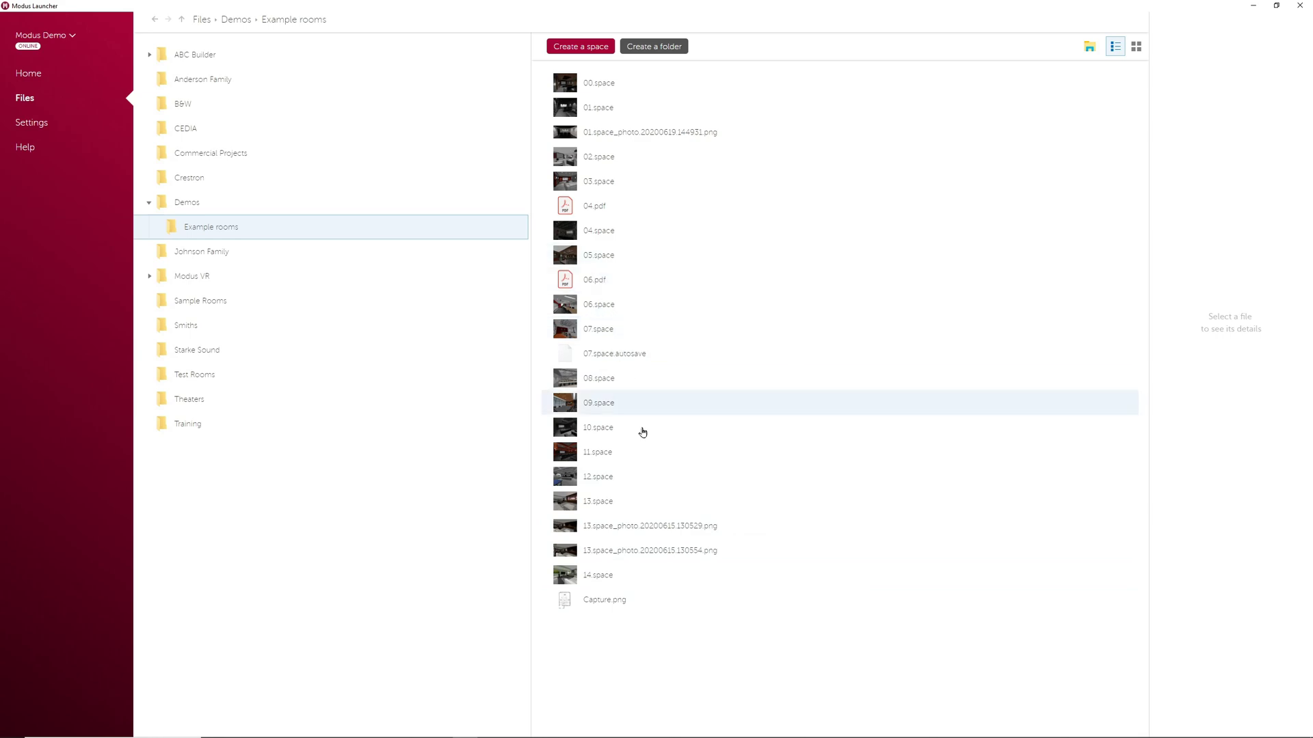
- View the details and available open options of Capture.png, 06.pdf and 03.space in turn
{"action": "left_click", "coordinate": [616, 605]}
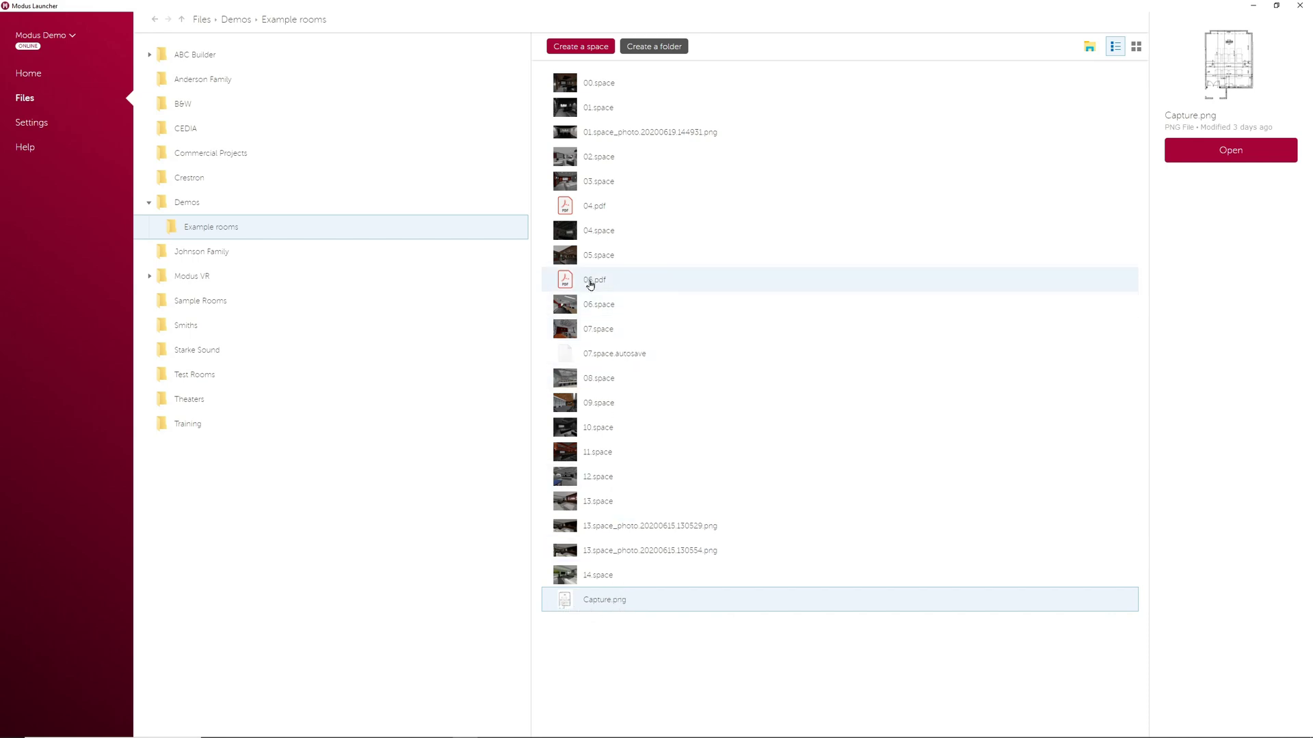
{"action": "left_click", "coordinate": [633, 281]}
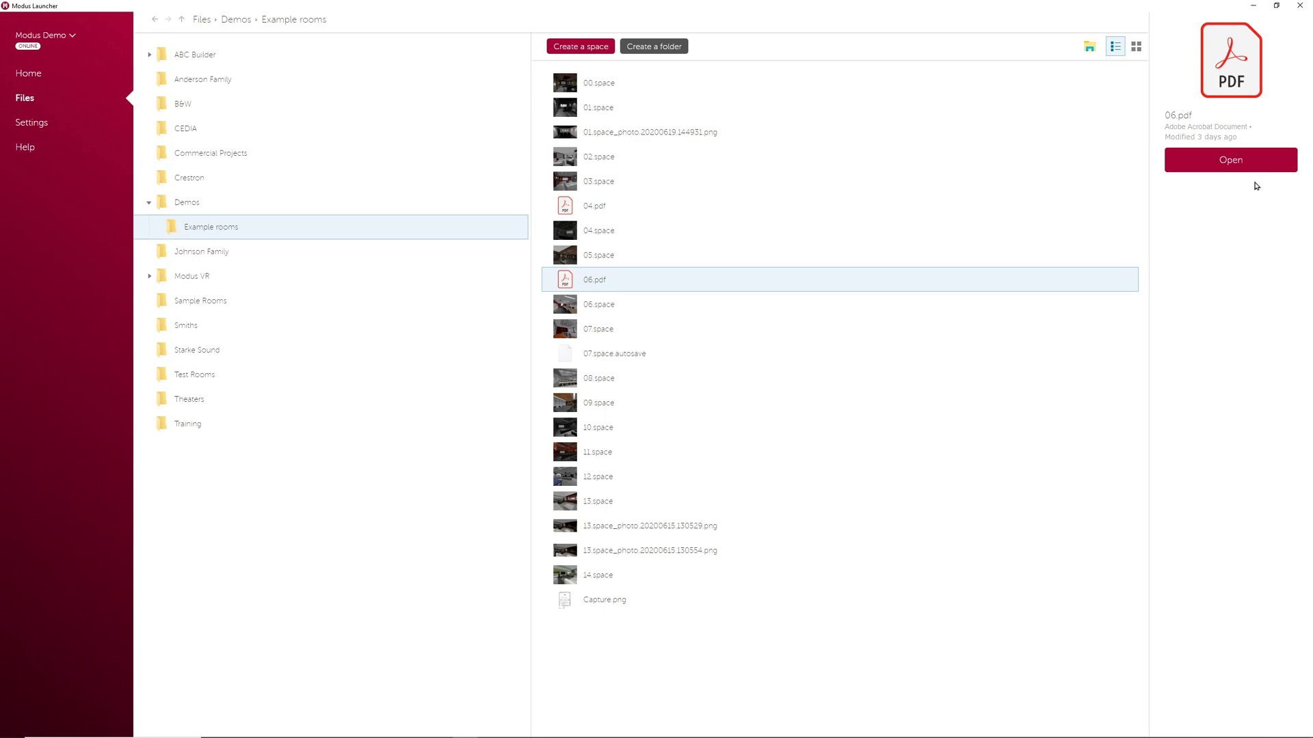
{"action": "left_click", "coordinate": [587, 184]}
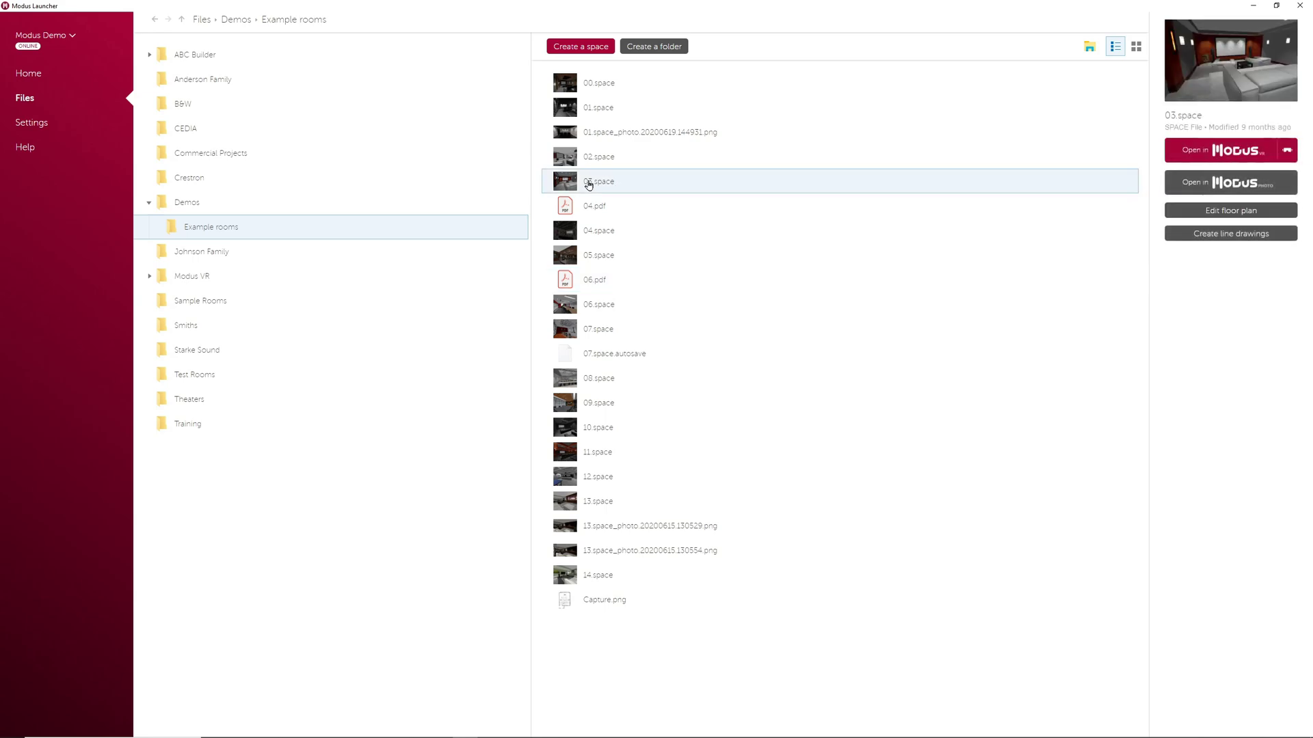
- Review the Launching VR and Line drawings settings, including the page sizes available for PDF exports
{"action": "left_click", "coordinate": [33, 127]}
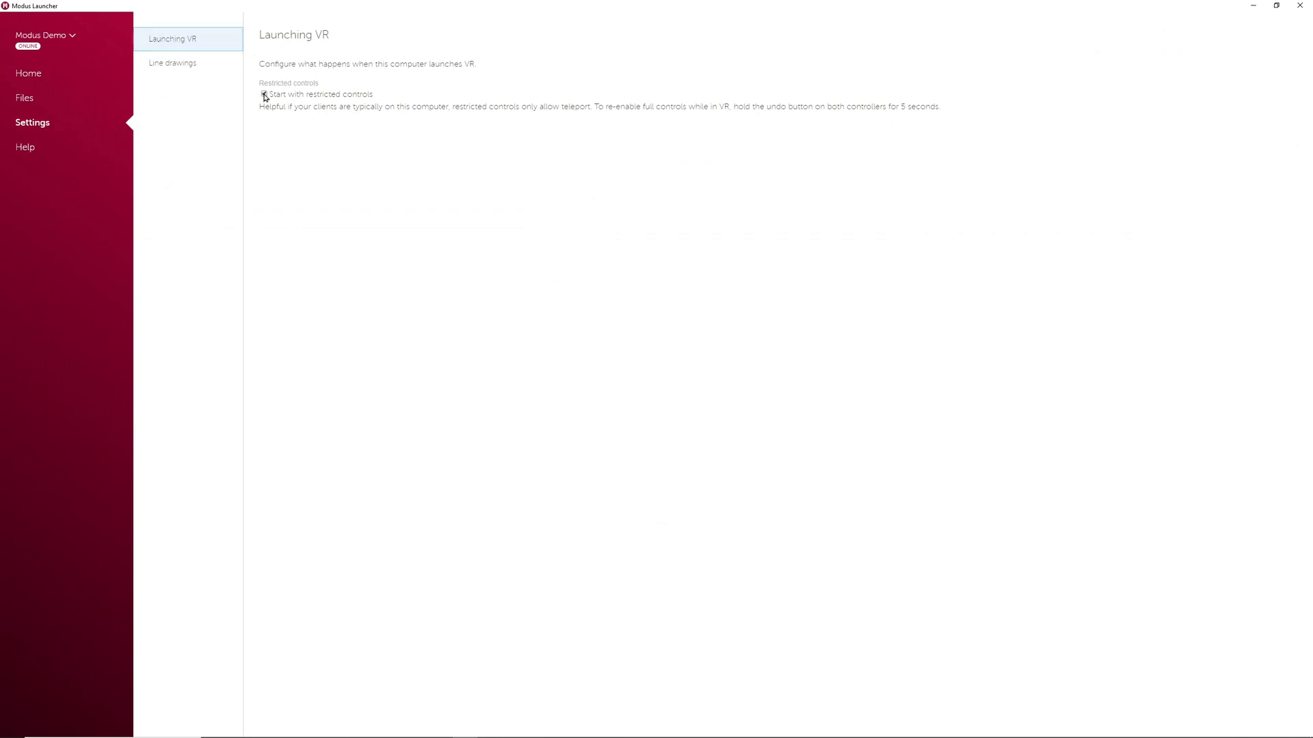
{"action": "left_click", "coordinate": [171, 64]}
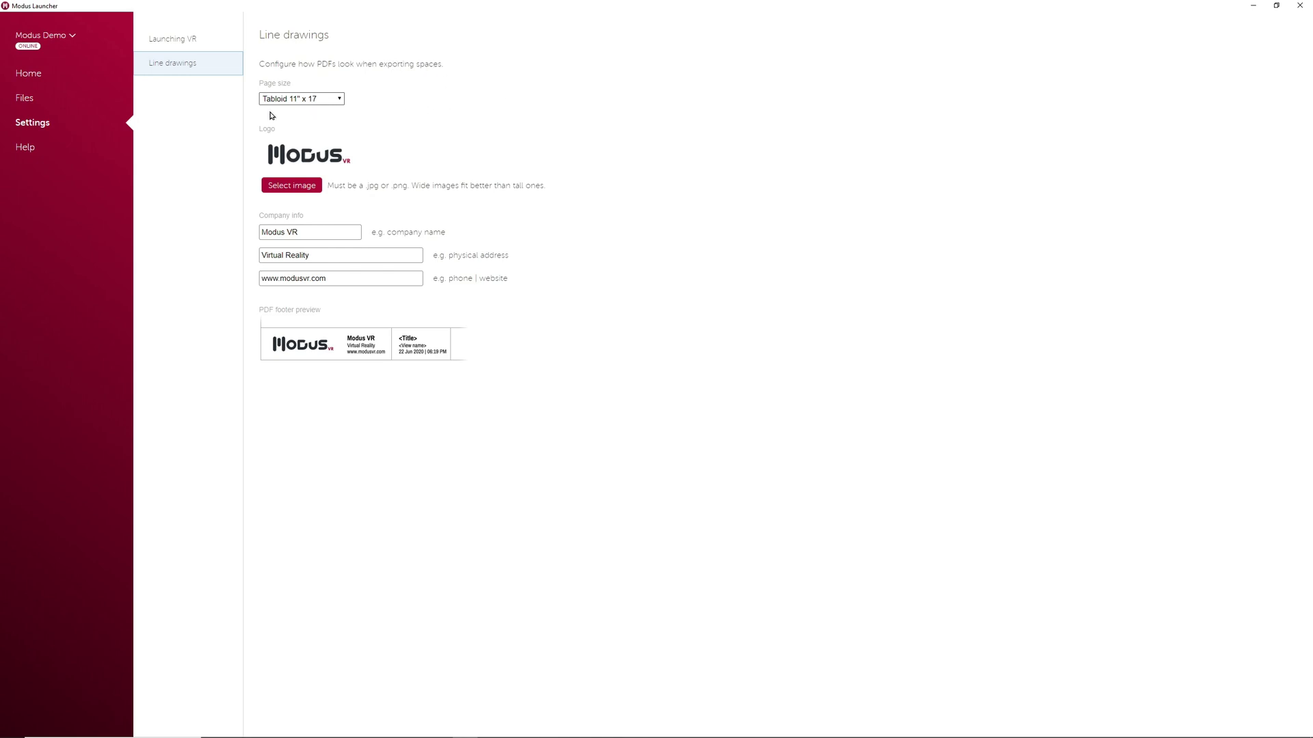
{"action": "left_click", "coordinate": [335, 102]}
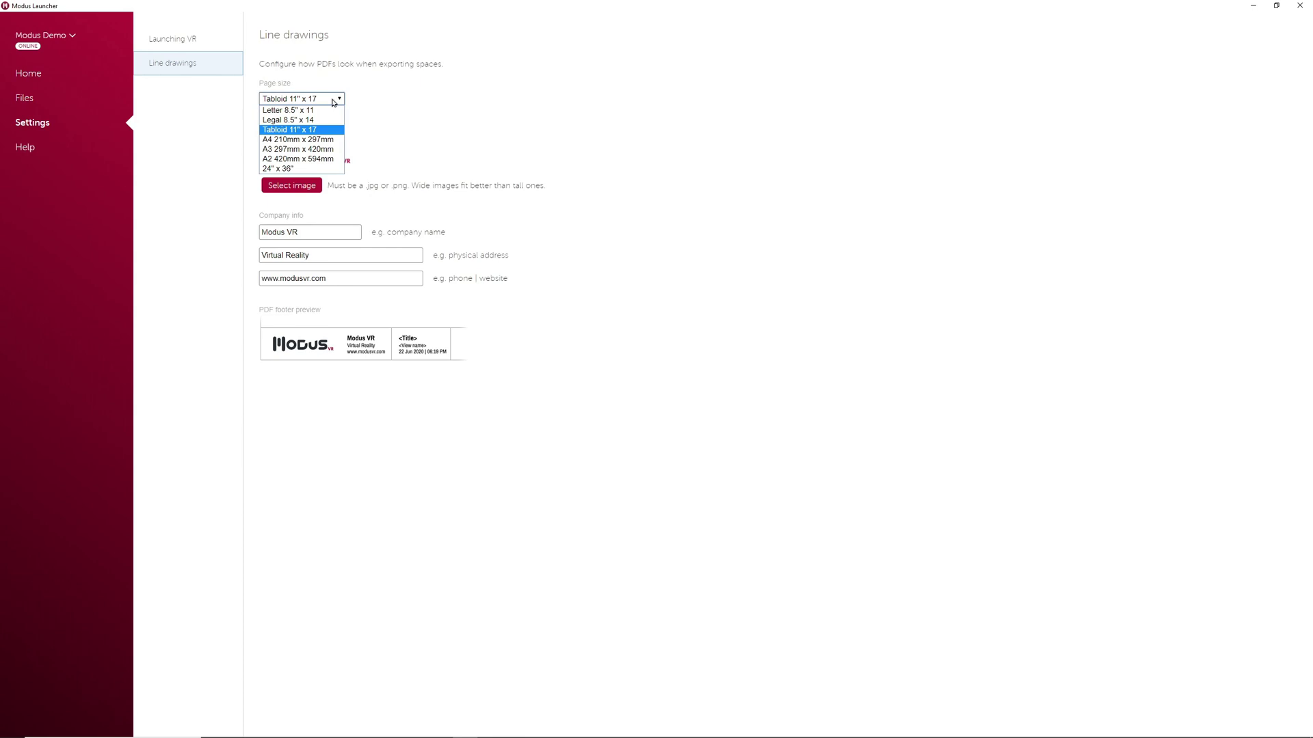
{"action": "left_click", "coordinate": [334, 101]}
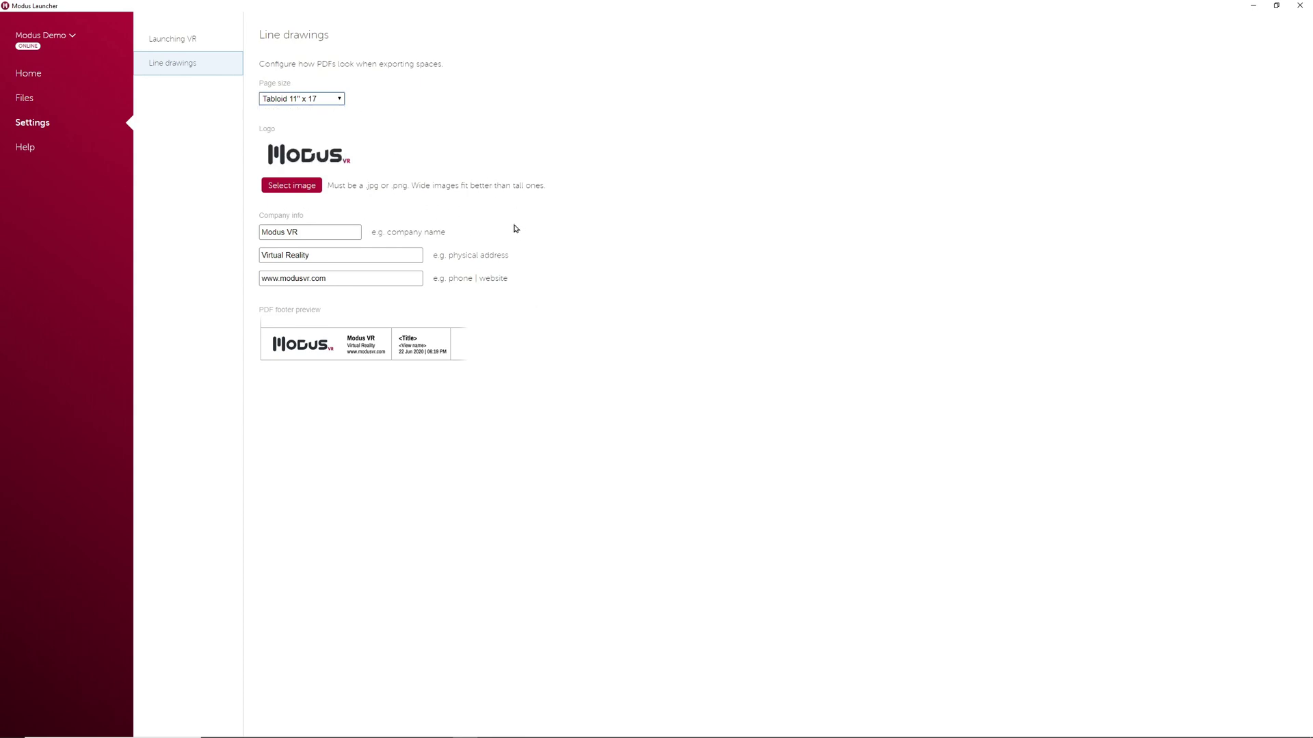
- Open the help section and look through the list of tutorial videos
{"action": "left_click", "coordinate": [33, 149]}
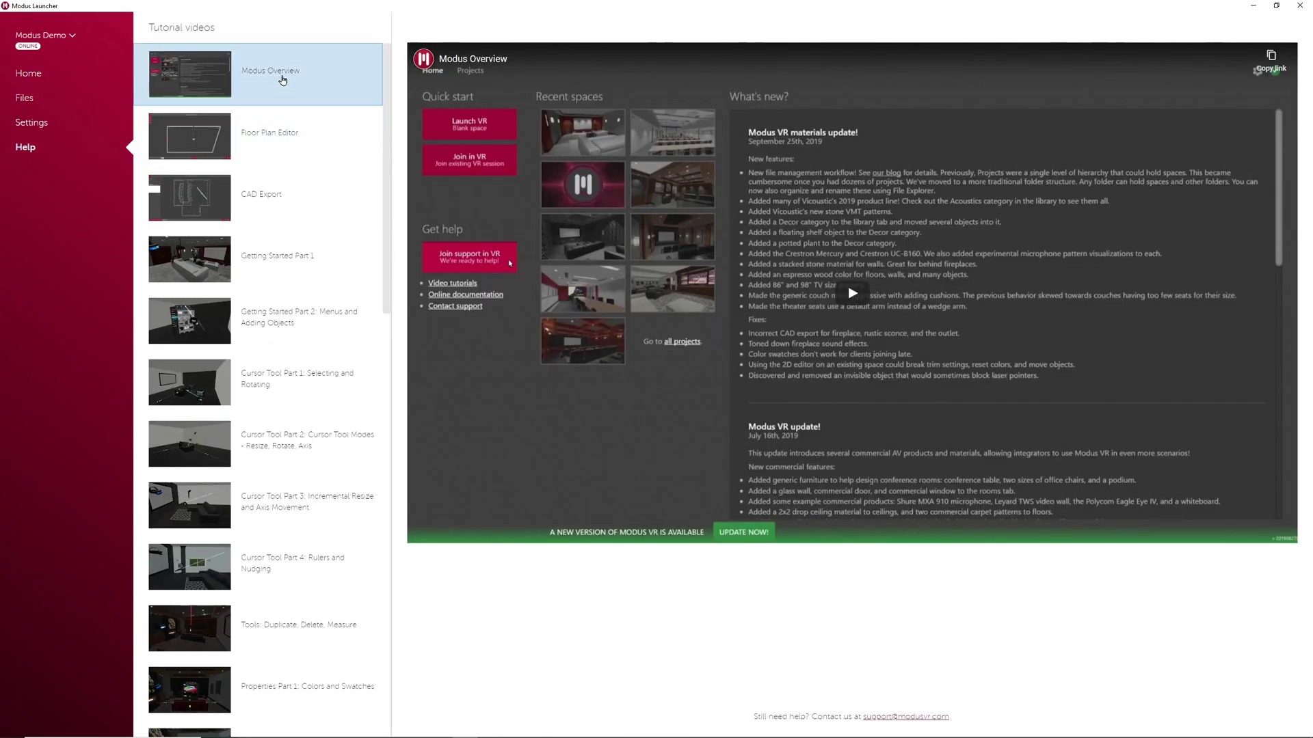
{"action": "scroll", "coordinate": [297, 168], "scroll_direction": "down", "scroll_amount": 1}
{"action": "scroll", "coordinate": [297, 168], "scroll_direction": "down", "scroll_amount": 10}
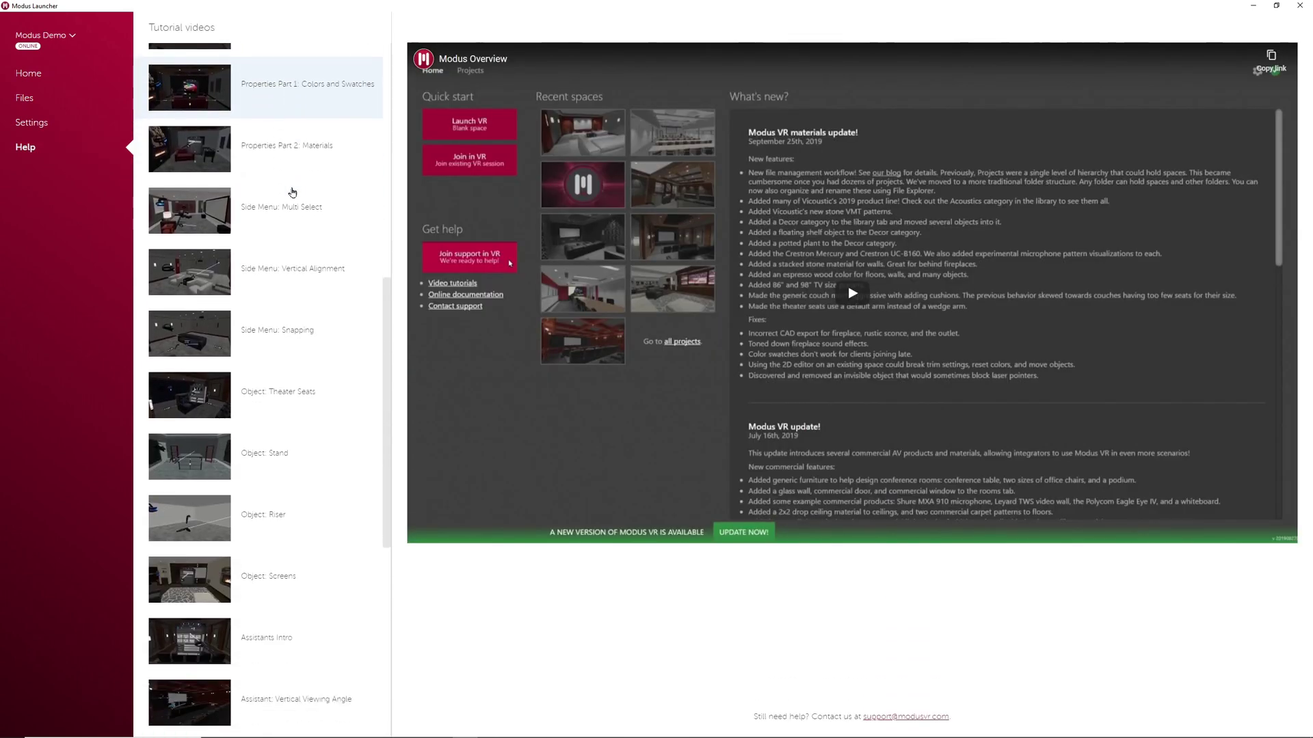